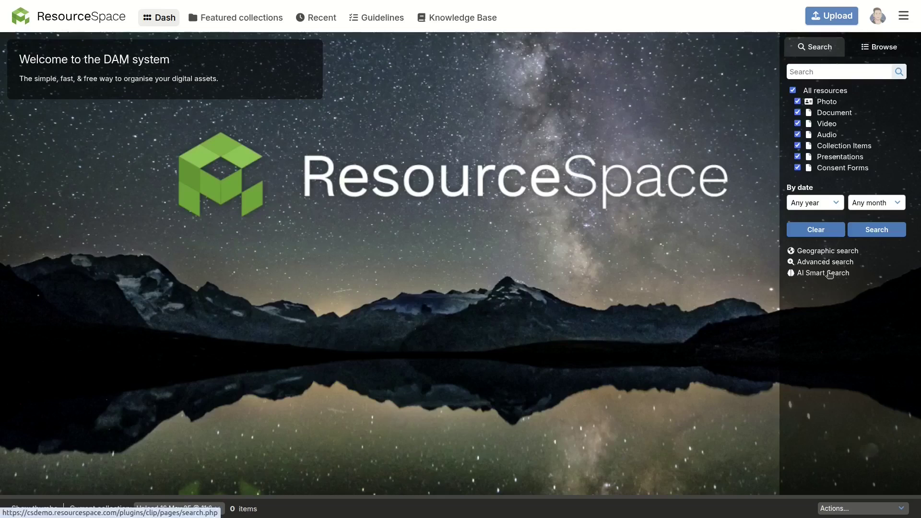
- Run an AI visual search for 'flowers in bloom' returning 25 images, then return to AI Smart Search
left_click(830, 273)
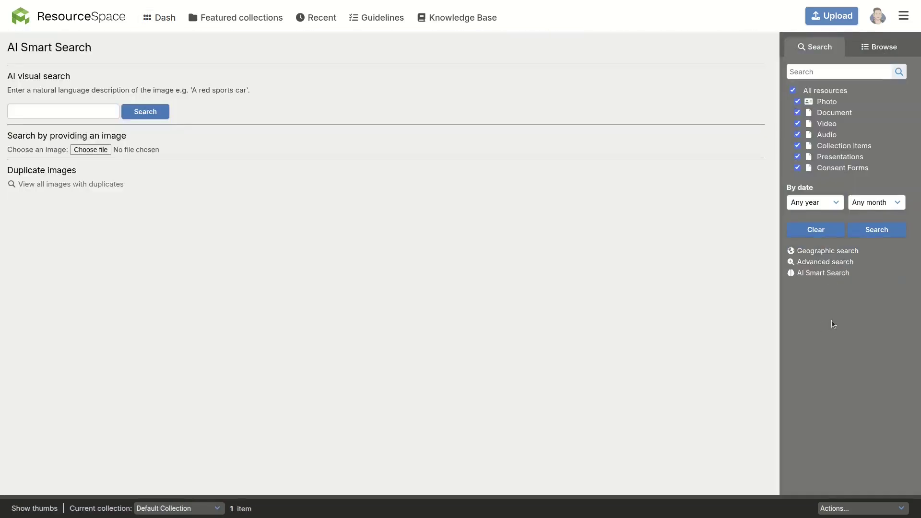
left_click(107, 113)
type("lowers")
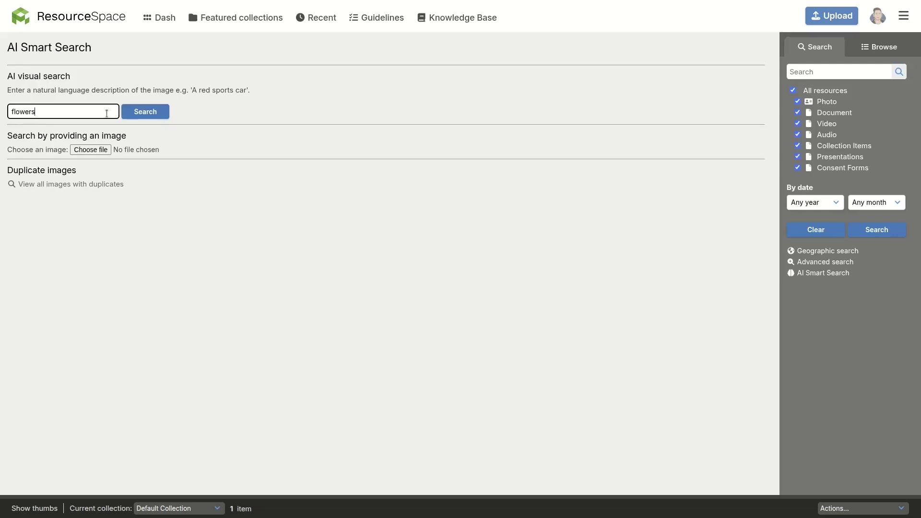
type(" in bloom")
left_click(158, 114)
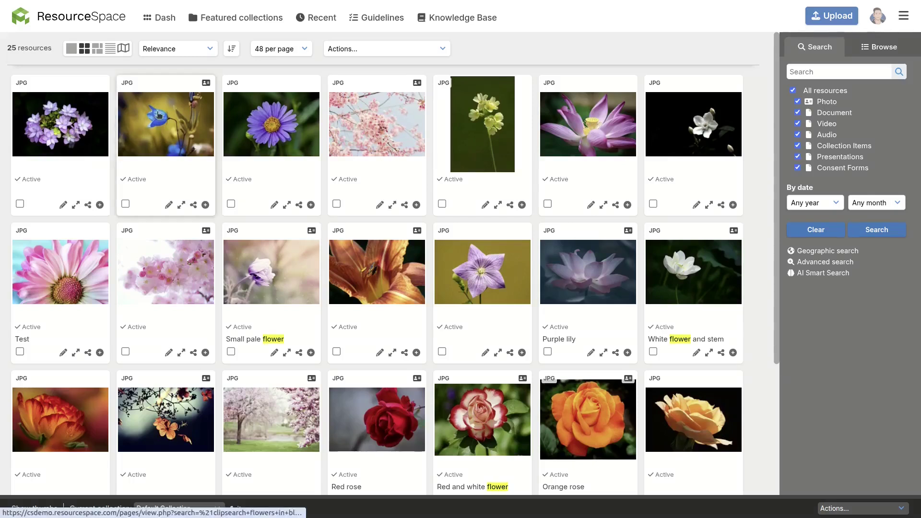
left_click(821, 273)
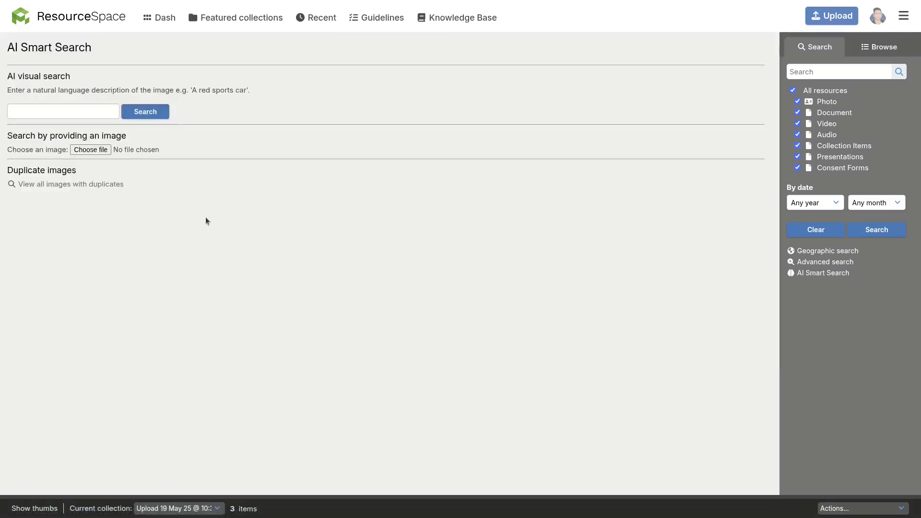
- Search by the example image aflower.jpg to list 22 visually matching flower images
left_click(89, 150)
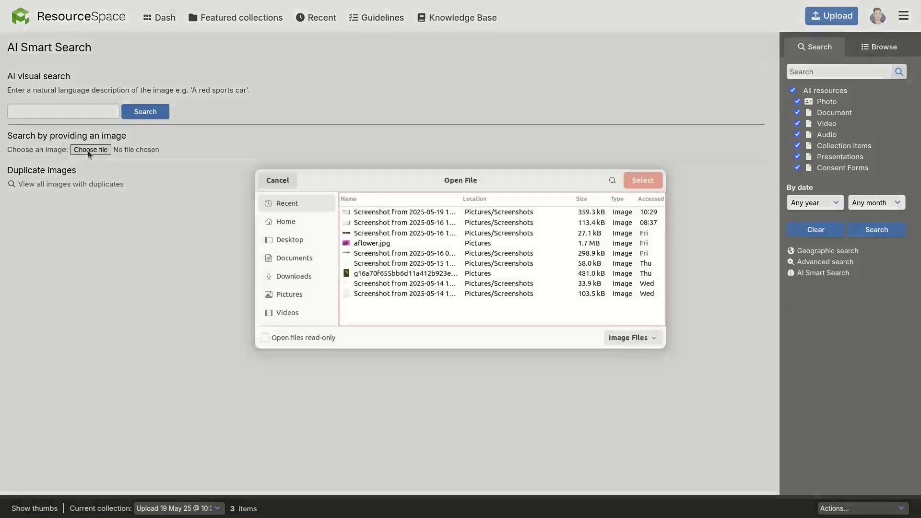
left_click(366, 243)
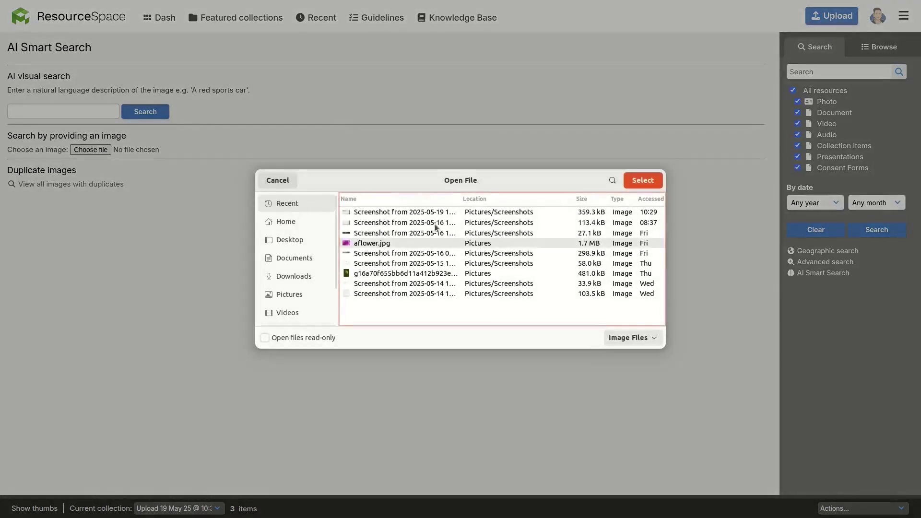
left_click(643, 180)
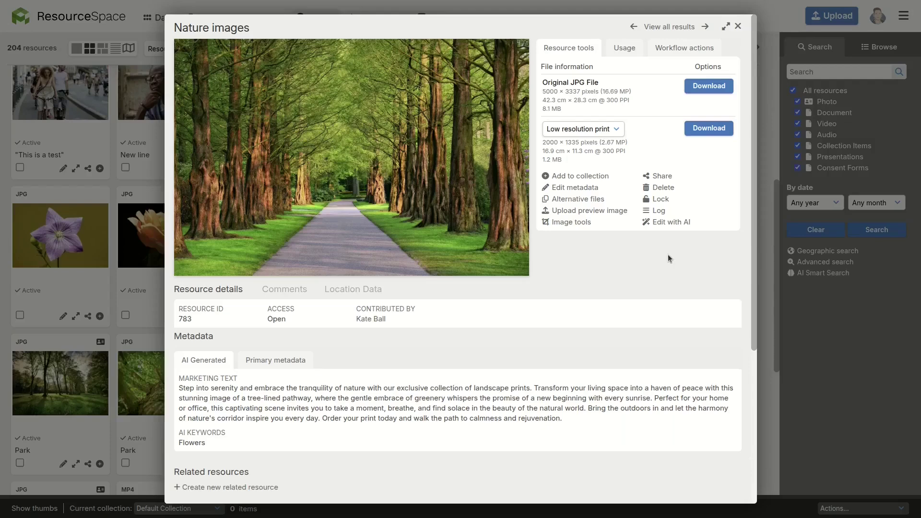
left_click_drag(756, 257, 754, 475)
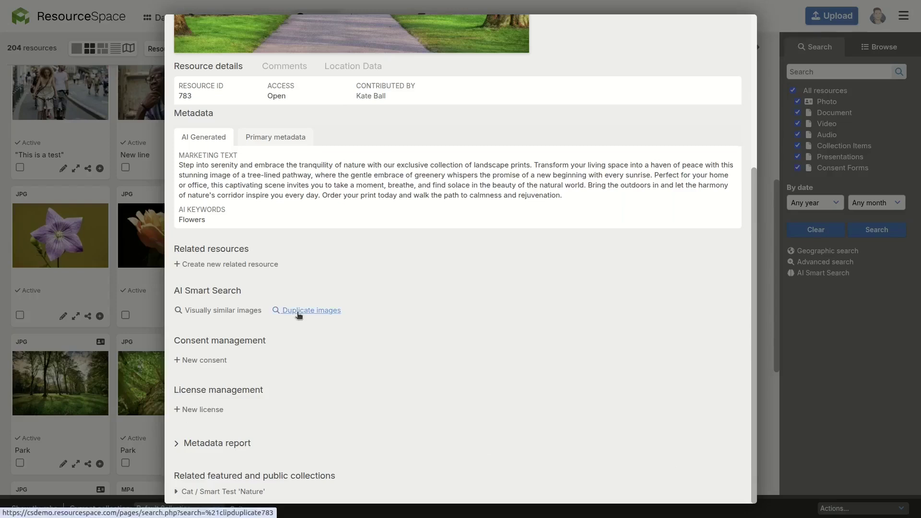
- List the 18 images visually similar to the Nature images resource
left_click(217, 312)
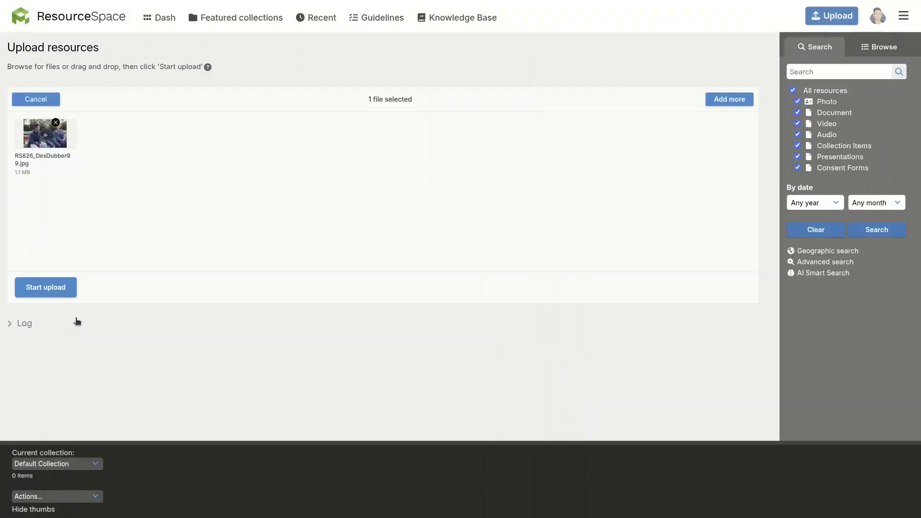
- Upload the queued photo and view its Three People Smiling record with three recognised faces
left_click(49, 292)
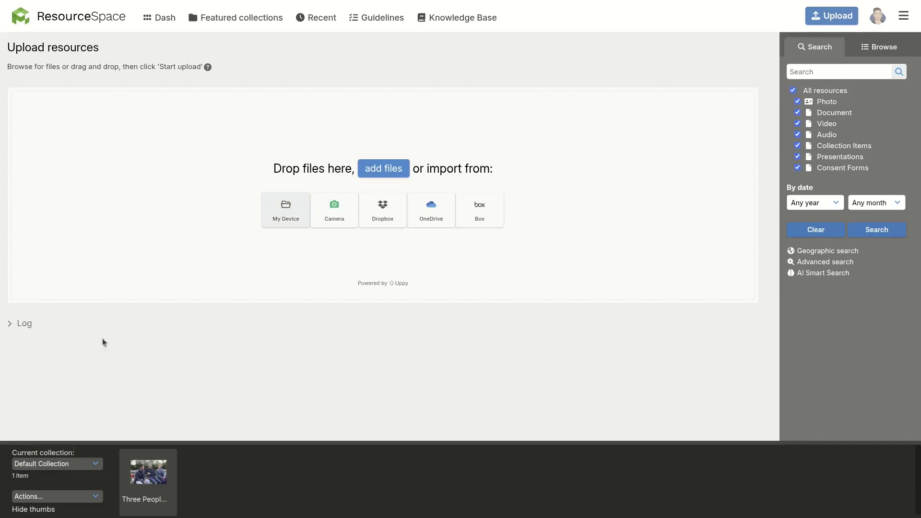
left_click(149, 473)
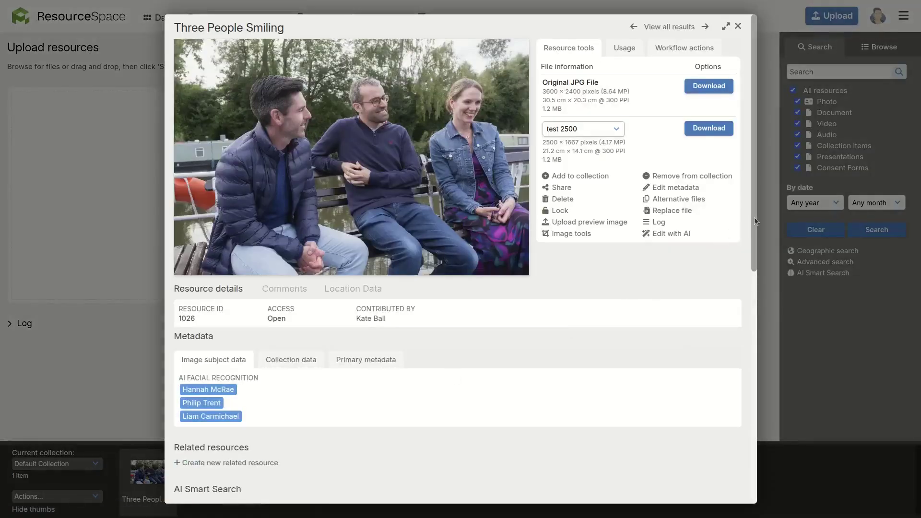
left_click_drag(754, 218, 795, 442)
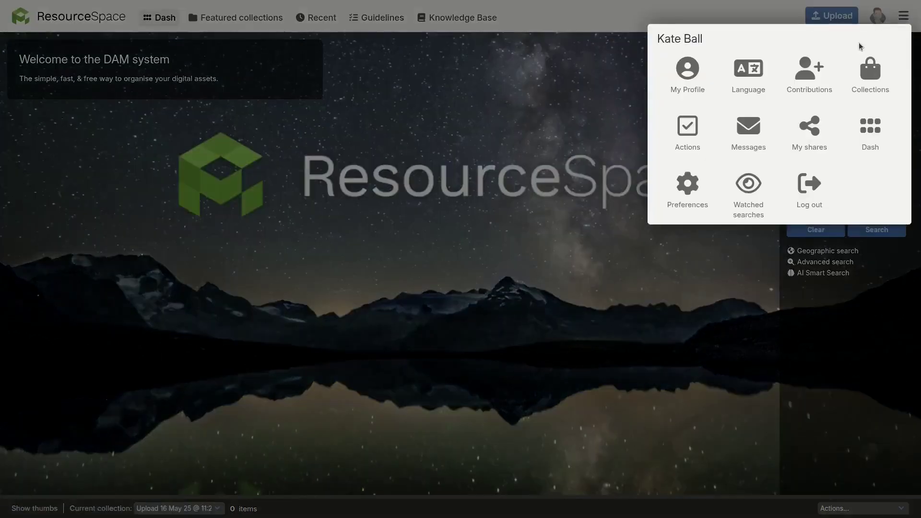
- Set the Appearance preference to Dark in personal preferences
left_click(684, 185)
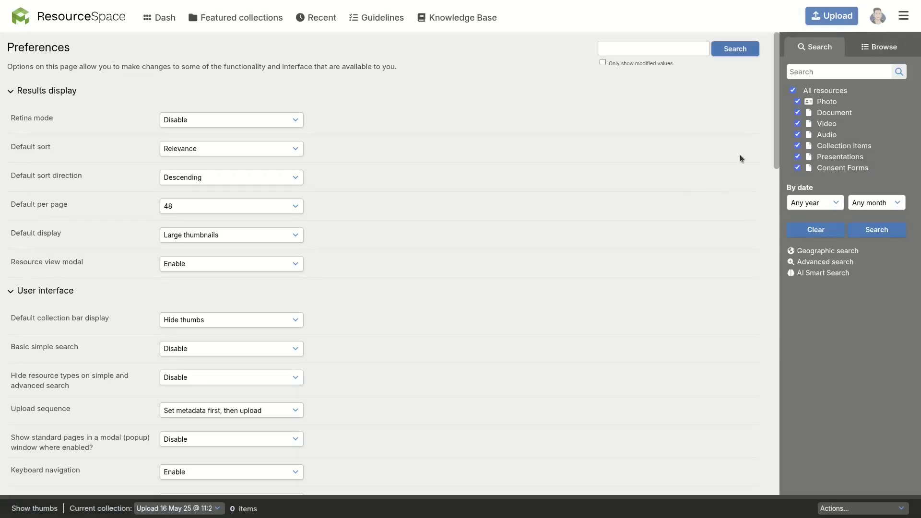
left_click_drag(775, 132, 778, 256)
left_click(274, 192)
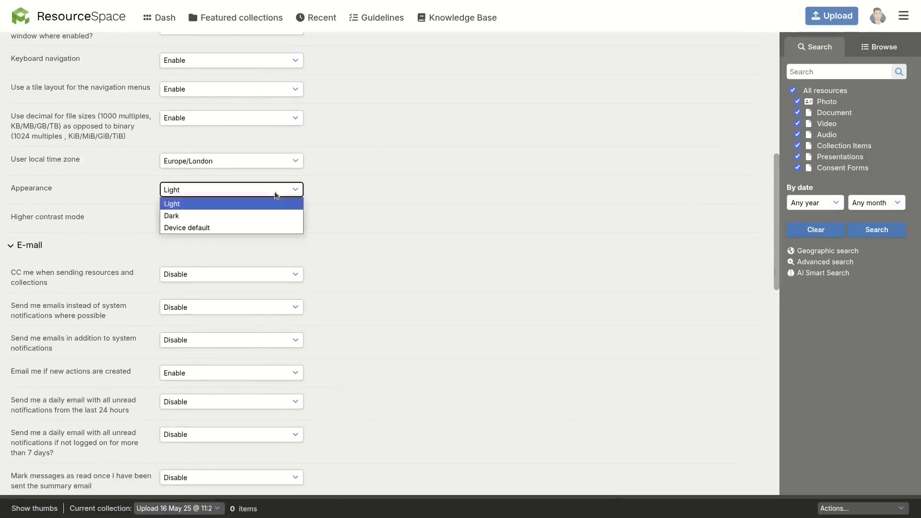
left_click(269, 216)
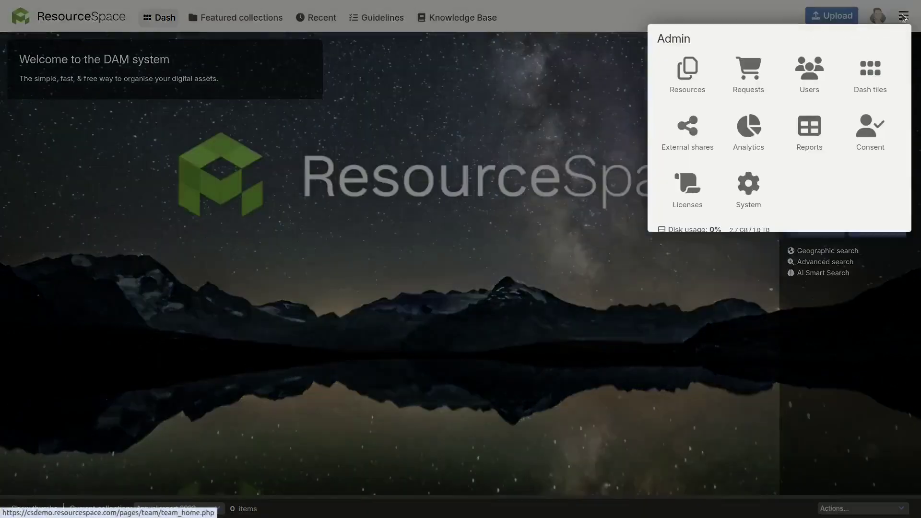
- Reach the General Users group's config overrides via System > User groups
left_click(752, 182)
left_click(688, 68)
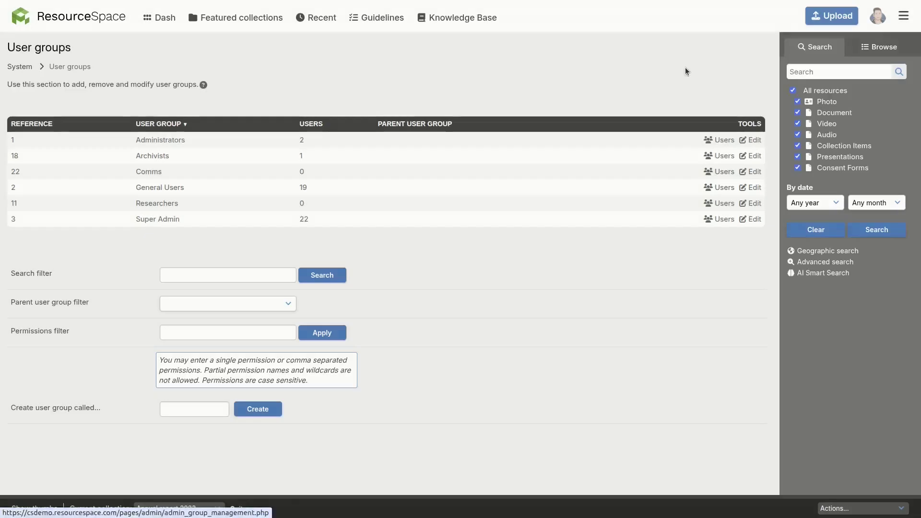
left_click(753, 188)
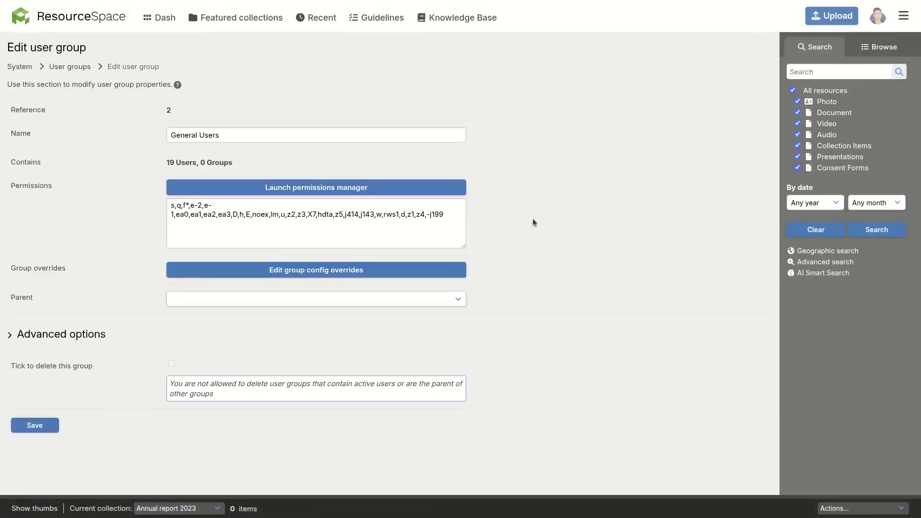
left_click(451, 270)
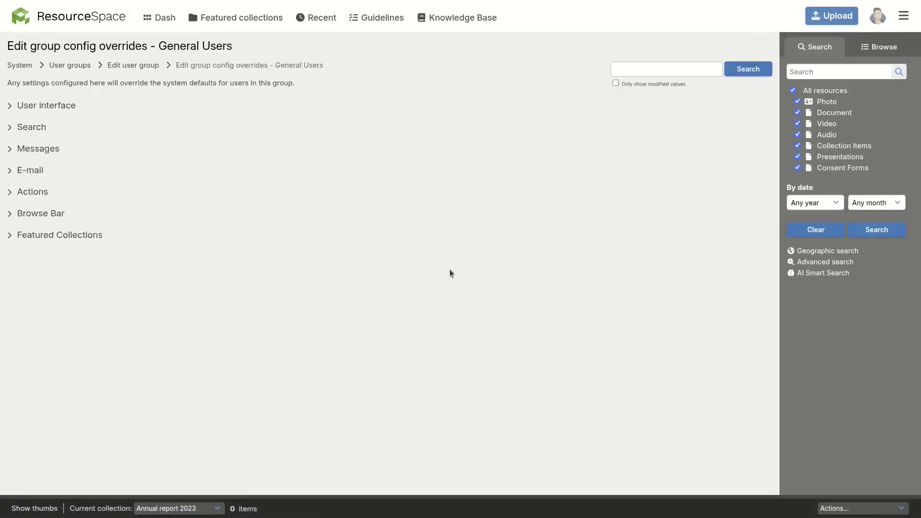
- Review the user interface and search override sections for the group
left_click(91, 108)
left_click(91, 110)
left_click(90, 129)
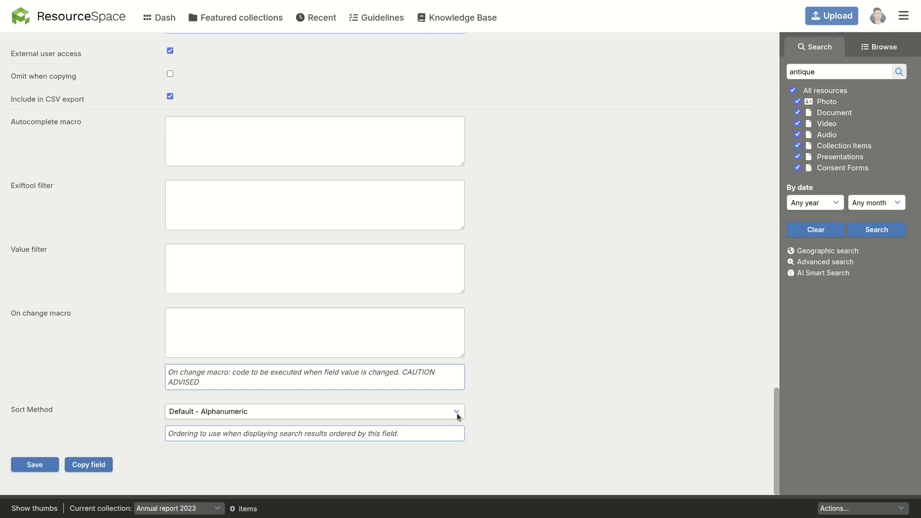
- Set the field's Sort Method to 'Accession number - dot notation' and save it
left_click(458, 414)
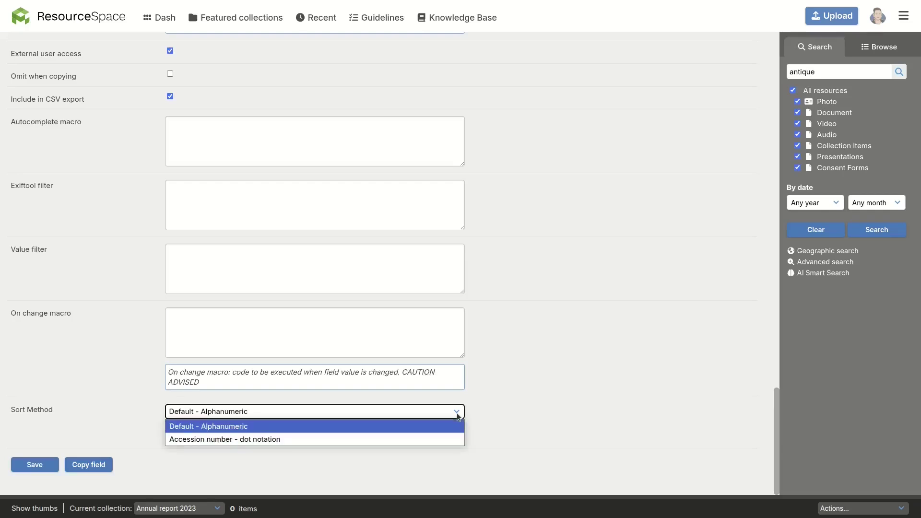
left_click(453, 440)
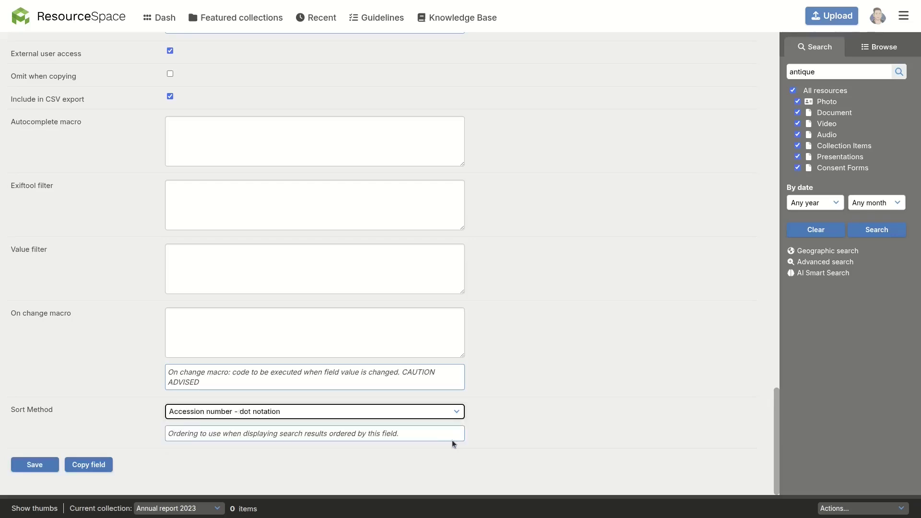
left_click(35, 464)
- Search 'antique' and order the five results by Accession Number ascending
left_click(883, 235)
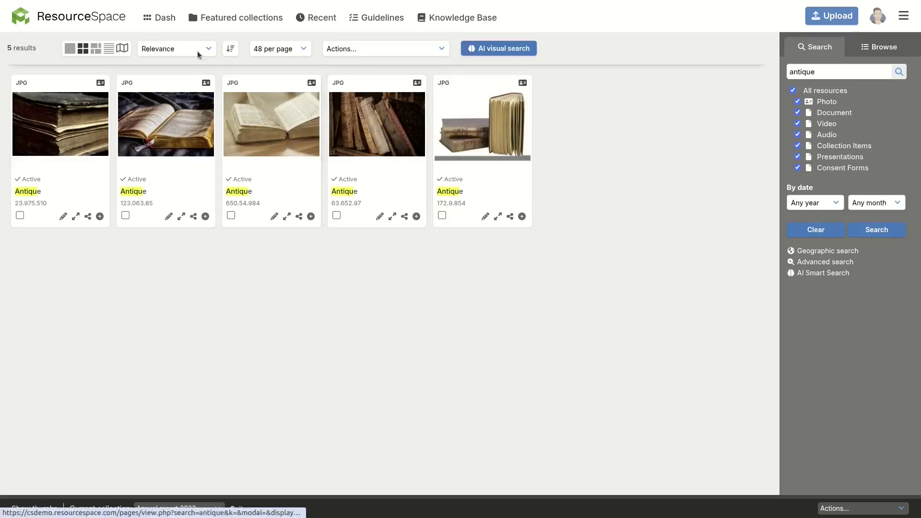
left_click(199, 52)
left_click(186, 146)
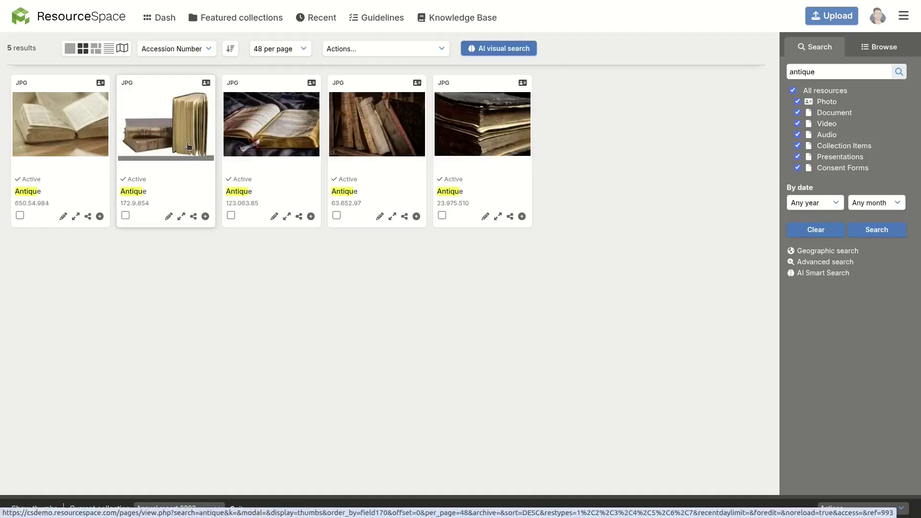
left_click(232, 50)
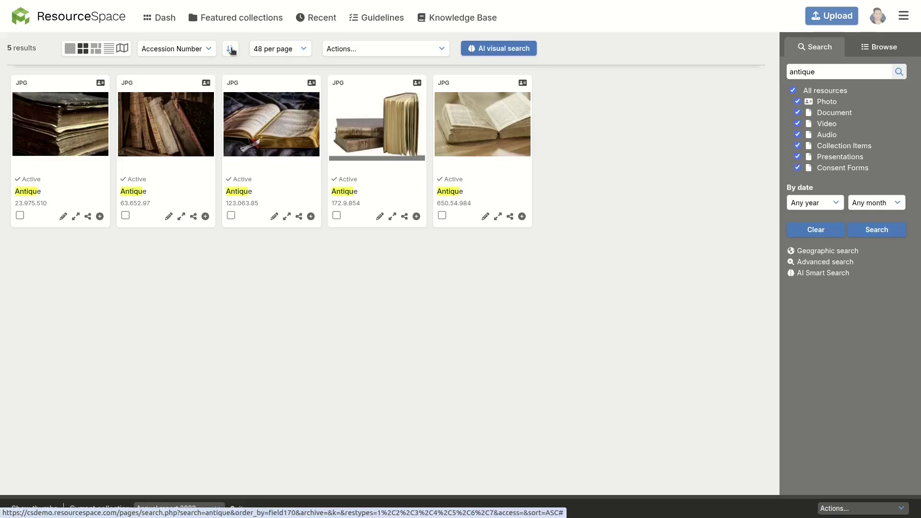
left_click(231, 49)
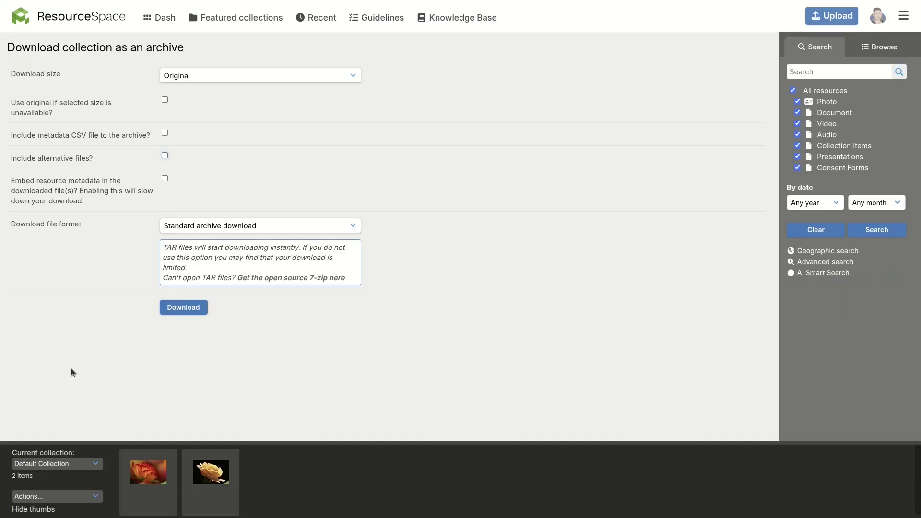
- Tick 'Include alternative files?' on the collection archive download form
left_click(165, 156)
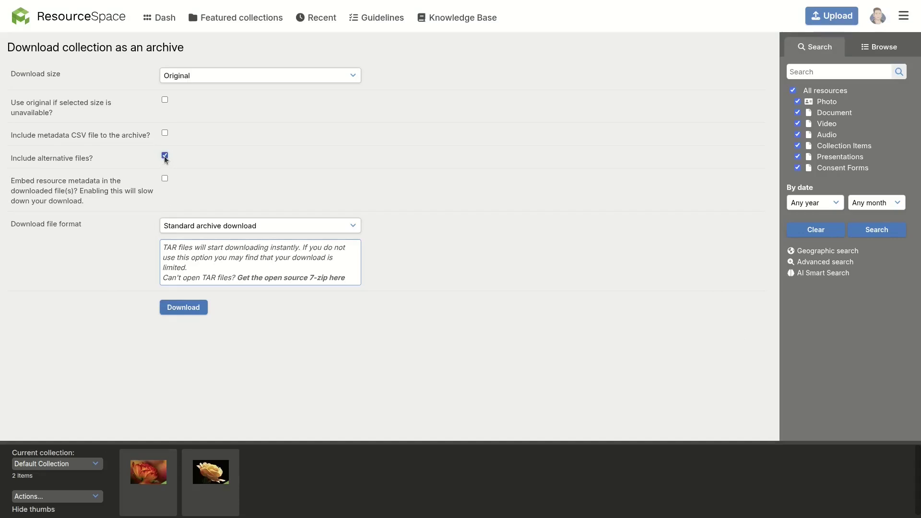